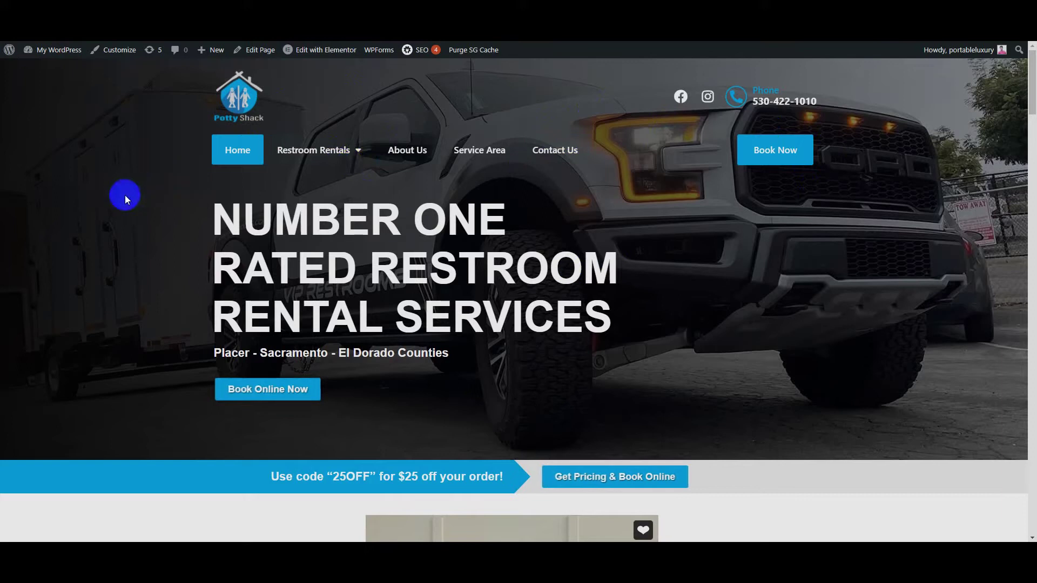
left_click(776, 152)
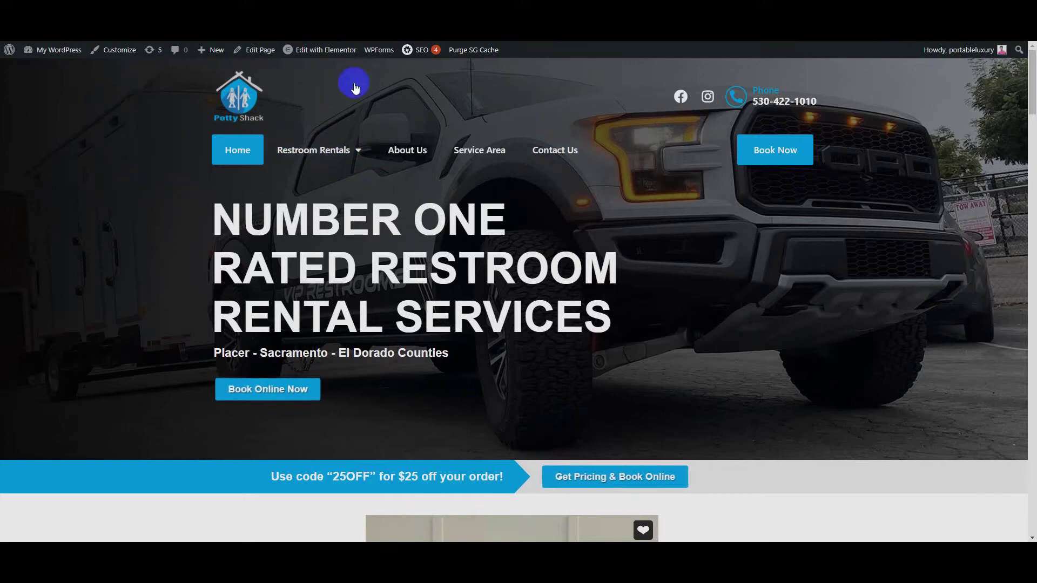
scroll(439, 165, "down", 3)
scroll(474, 192, "up", 3)
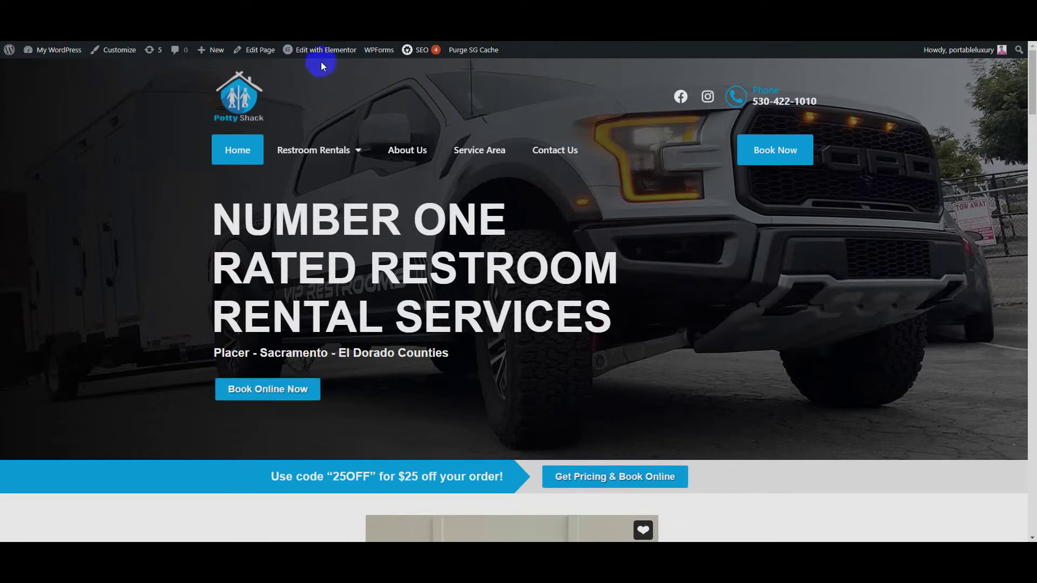
Step: Open the site's Header template for Elementor editing in a new tab and select its header section
mouse_move(320, 53)
right_click(301, 71)
left_click(323, 79)
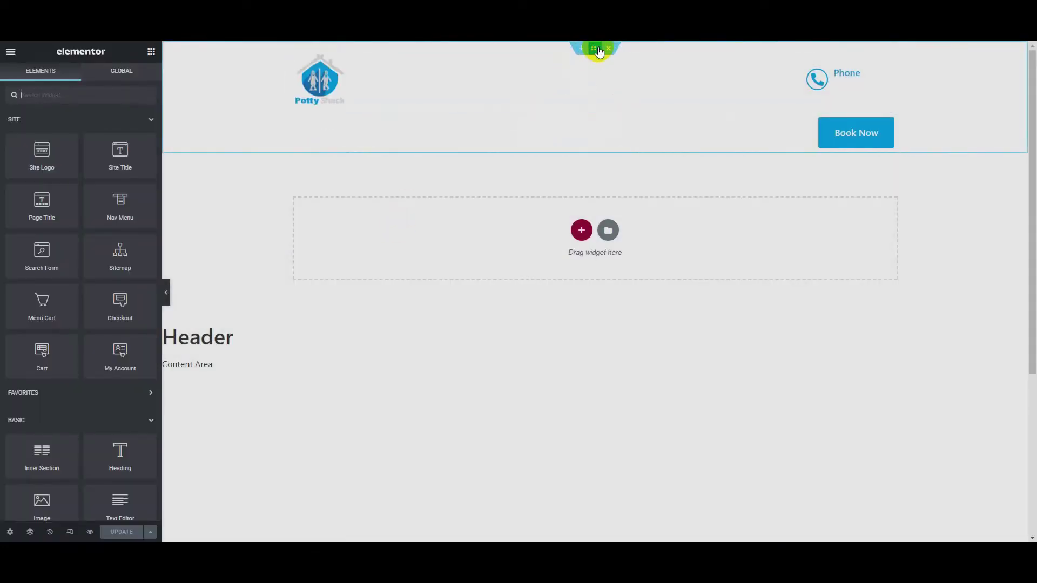
left_click(594, 55)
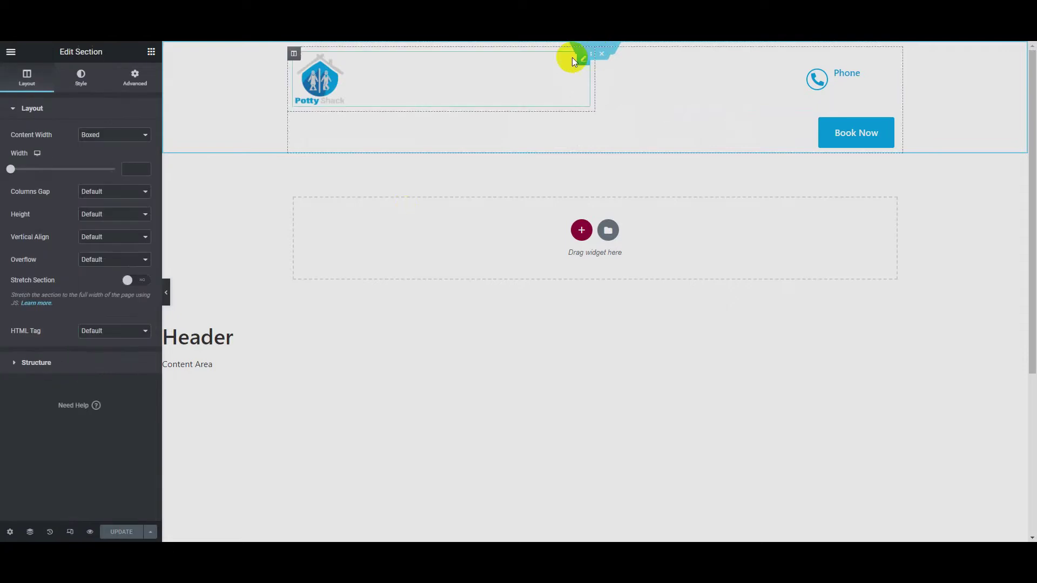
Step: Give the header section a Classic background with the fully transparent color #02010100 and update the template
left_click(82, 87)
left_click(101, 160)
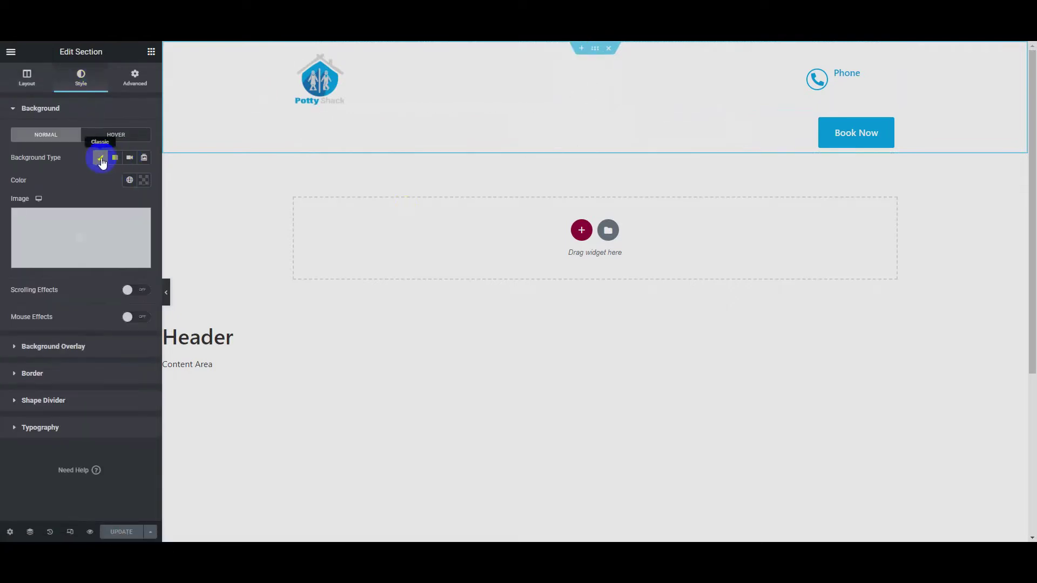
left_click(100, 160)
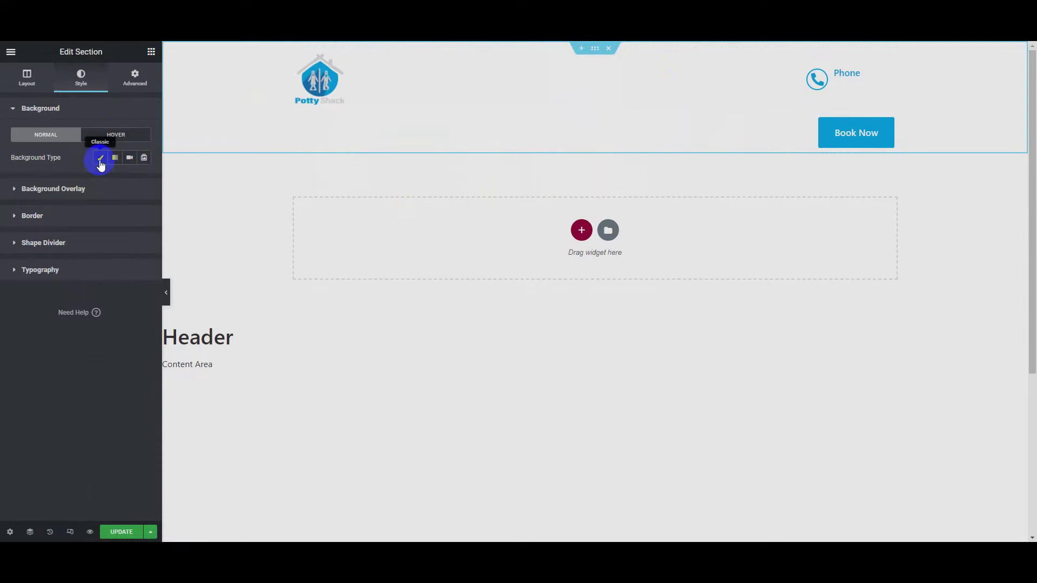
left_click(101, 160)
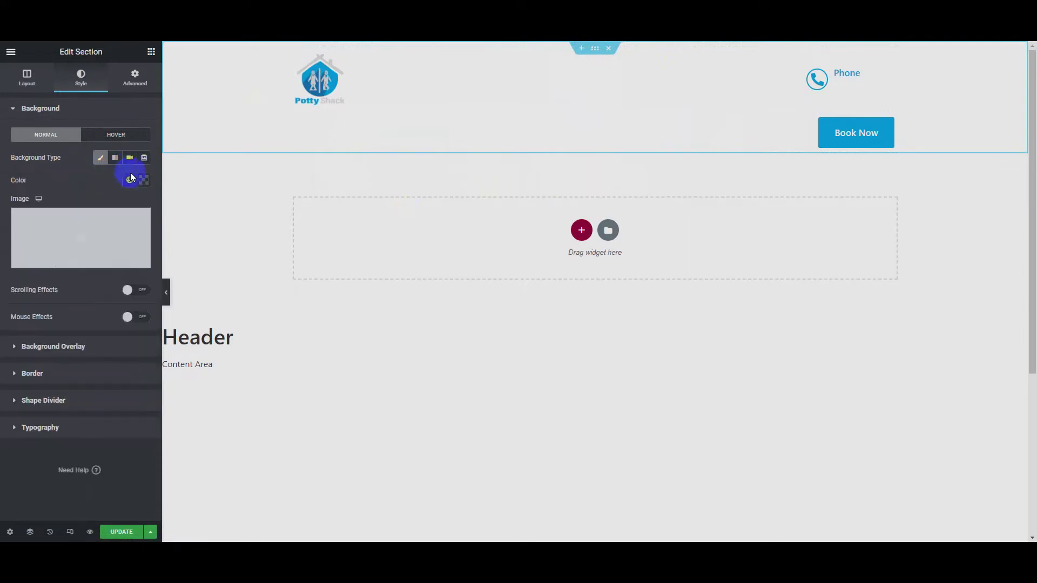
left_click(142, 184)
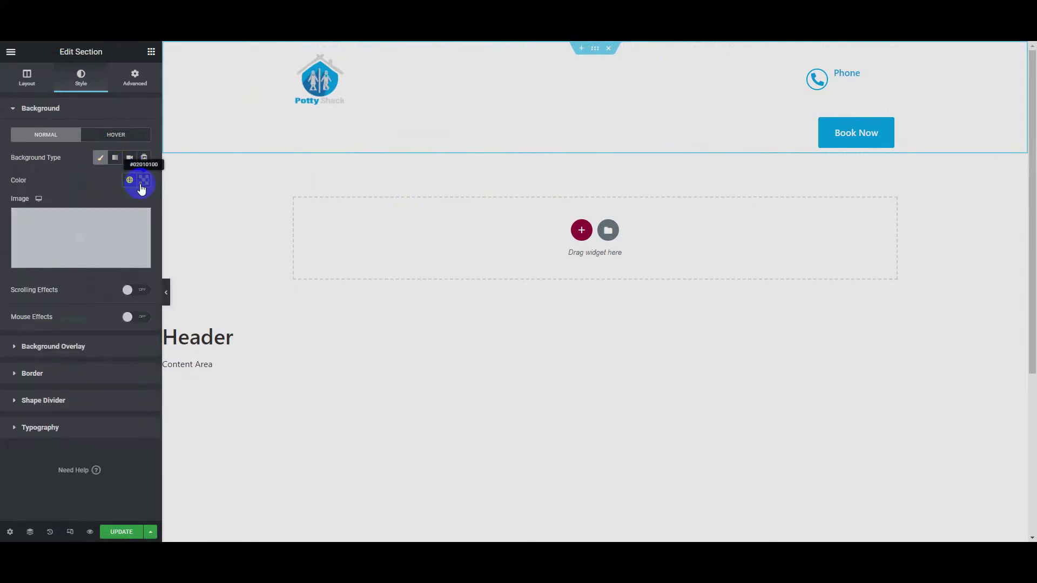
mouse_move(19, 327)
left_mouse_down()
mouse_move(154, 329)
mouse_move(3, 338)
left_mouse_up()
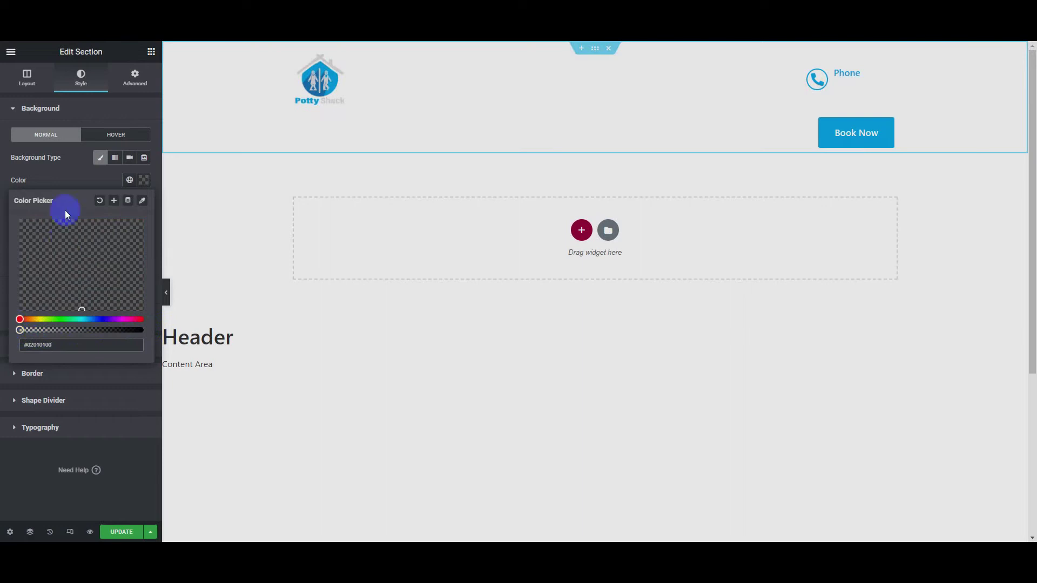
left_click(74, 176)
left_click(128, 533)
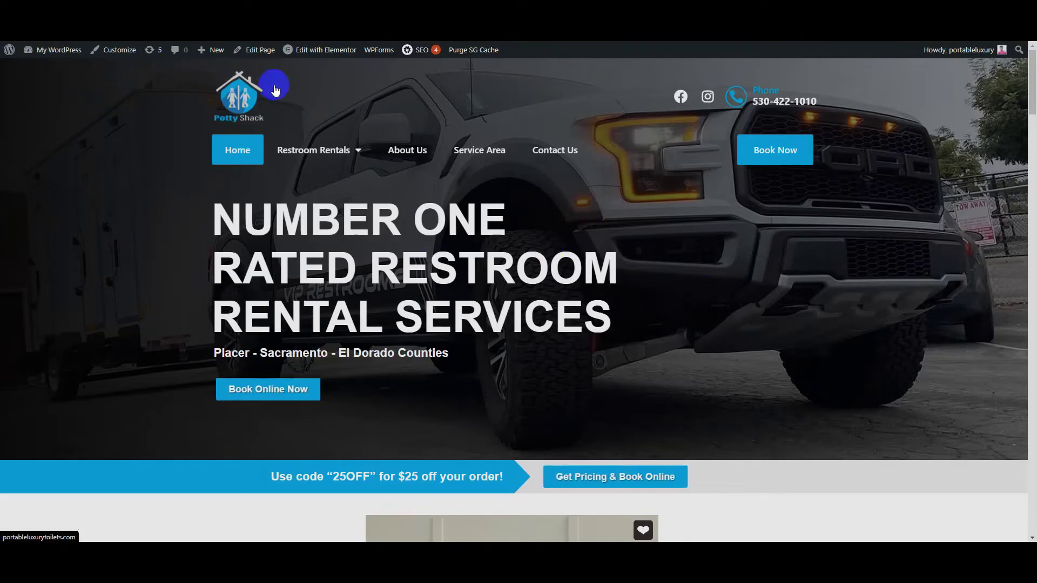
Step: Open the homepage for Elementor editing in a new tab and switch to that tab
right_click(316, 53)
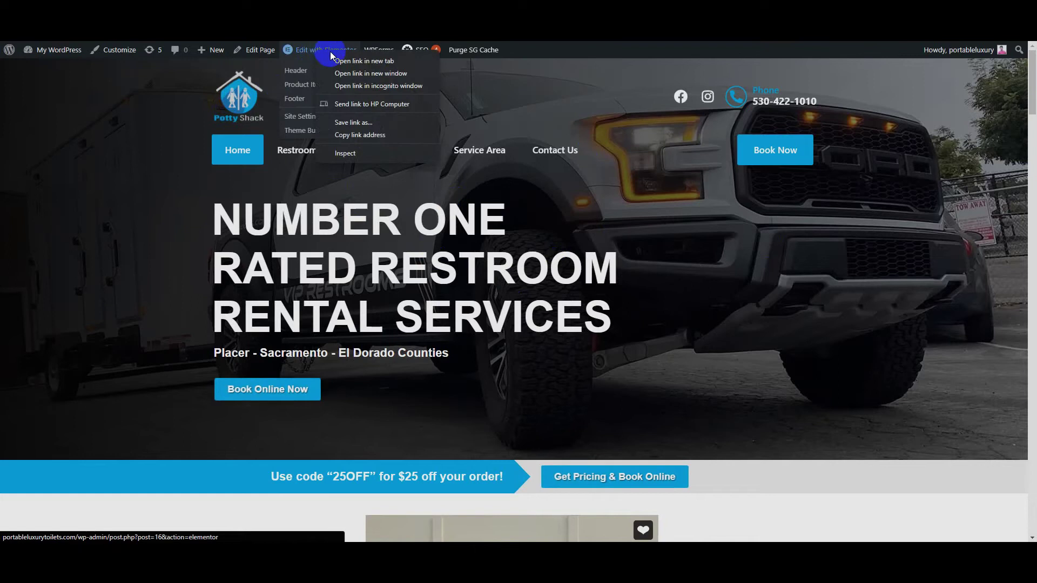
left_click(341, 62)
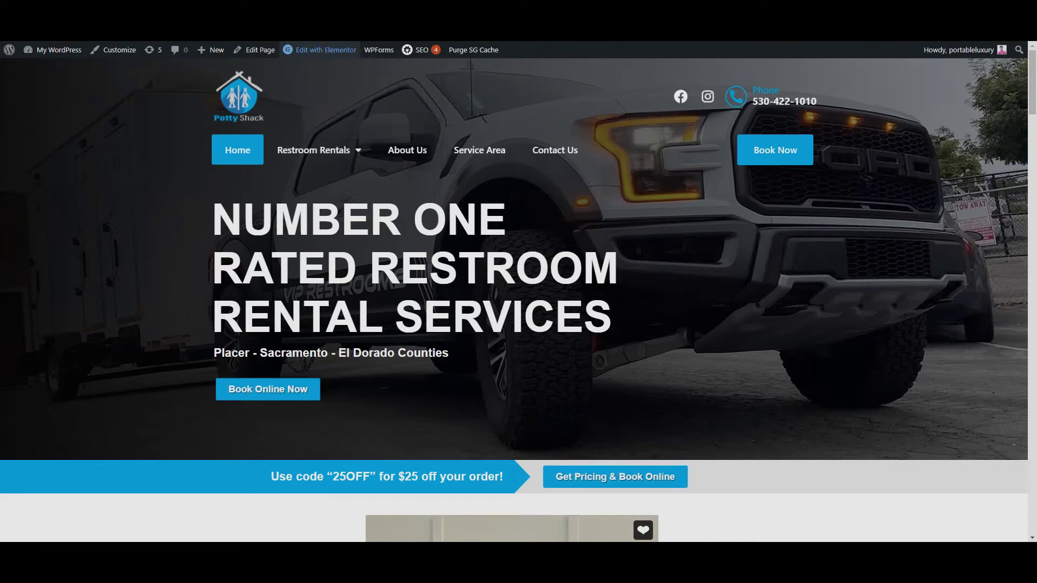
key("ctrl+Tab")
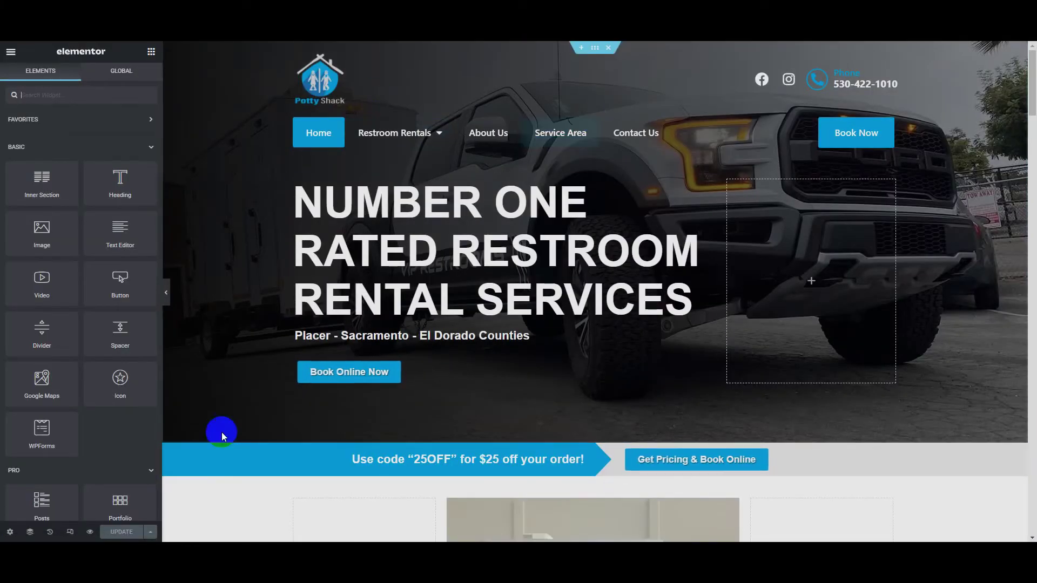
Step: Select the homepage's first section through the Navigator and show its advanced settings
left_click(30, 532)
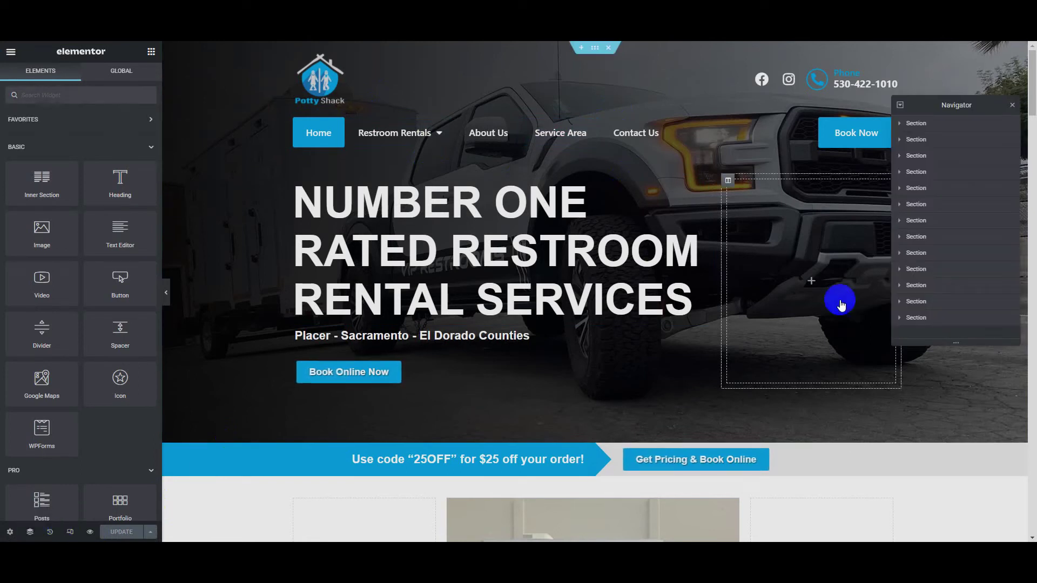
left_click(968, 129)
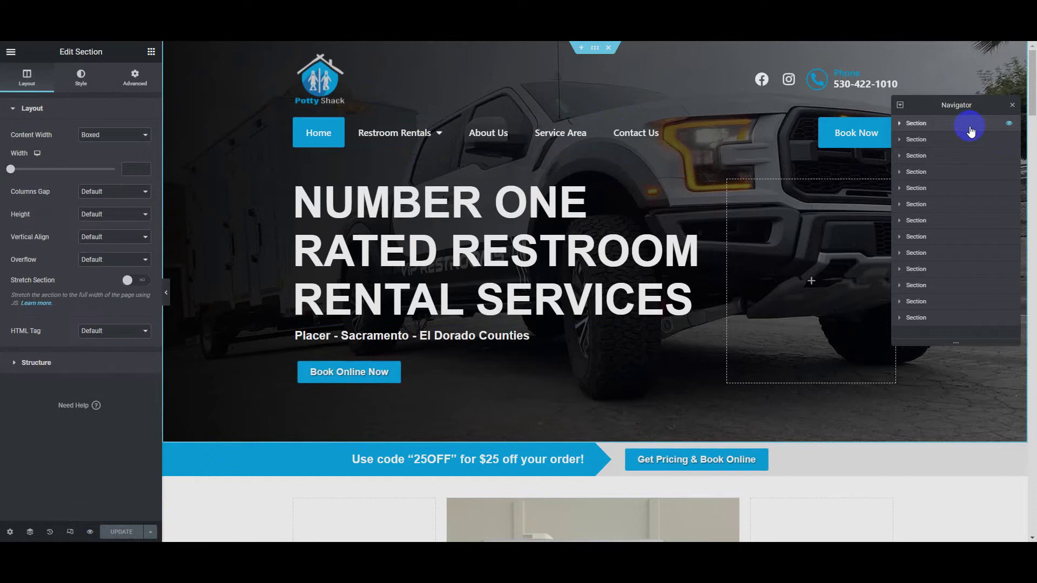
left_click(123, 79)
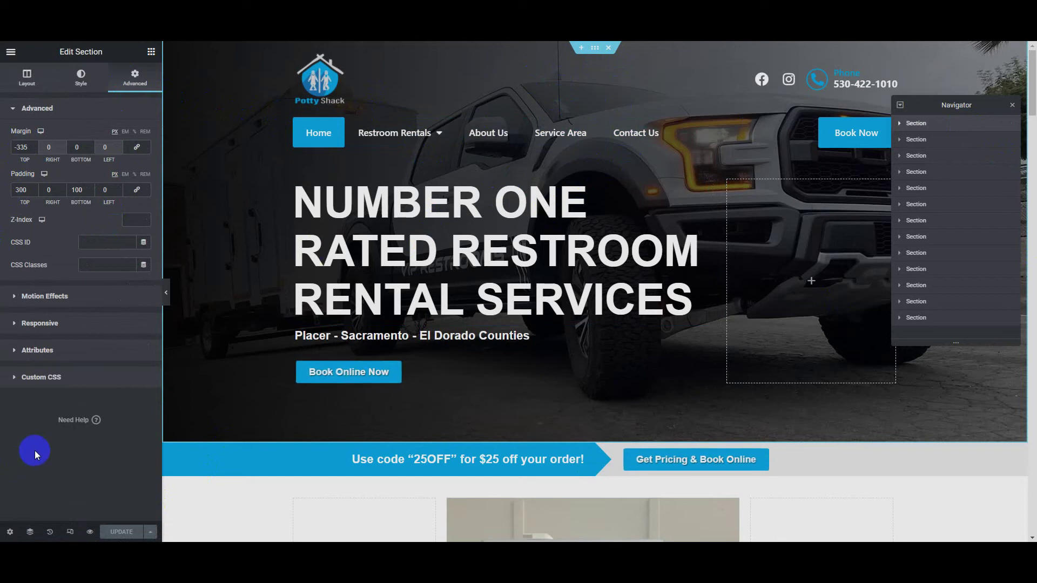
Step: Set the hero section's top margin to 0 px
triple_click(23, 147)
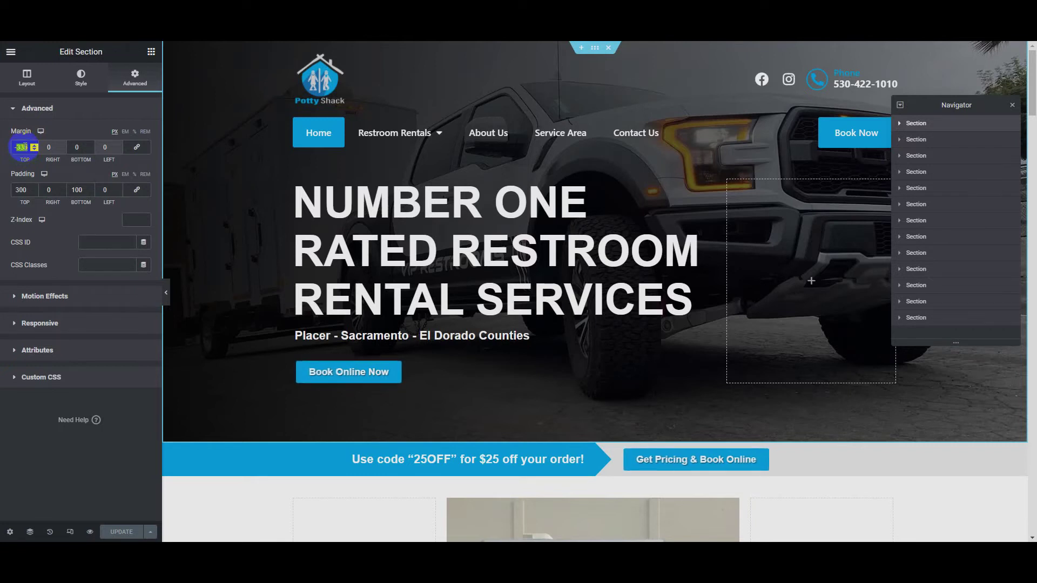
type("0")
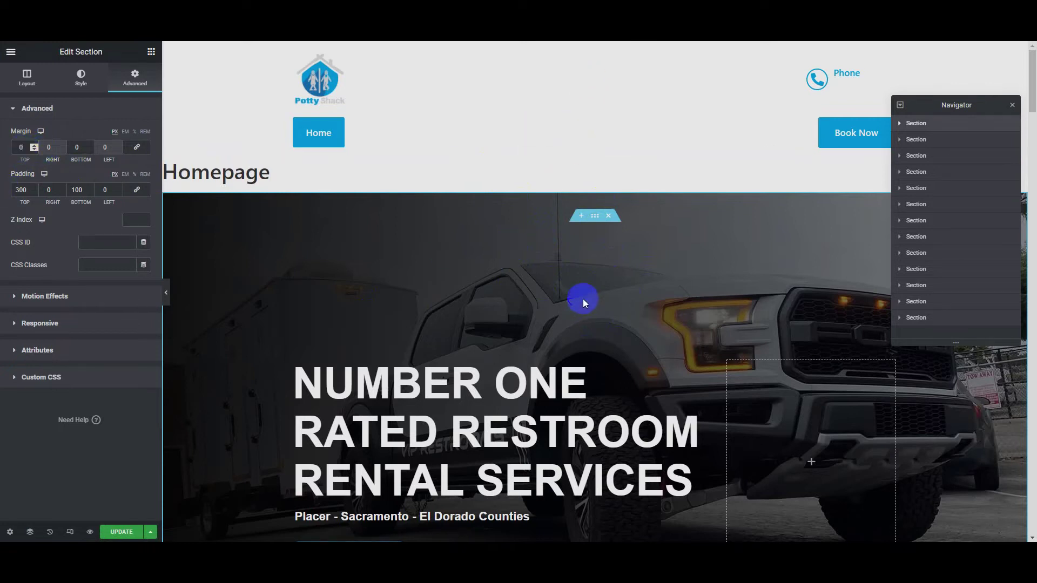
Step: Set the hero section's top margin to -335 px and update the homepage
left_click(35, 150)
left_click(35, 150)
left_click(35, 150)
type("35")
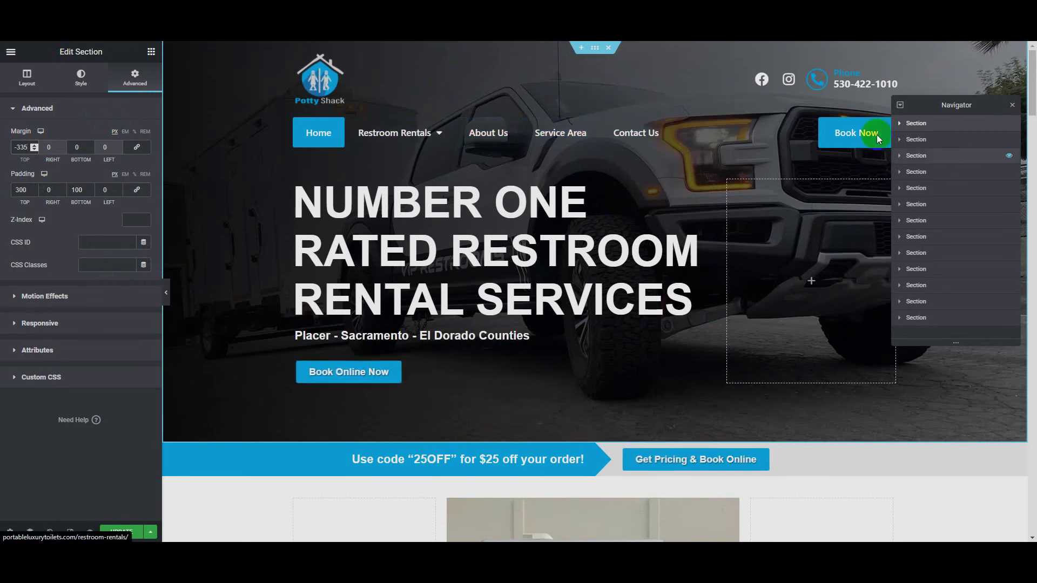
left_click(121, 531)
left_click(483, 165)
Step: Return to the live homepage and open its Header template for Elementor editing in a new tab
key("ctrl+Tab")
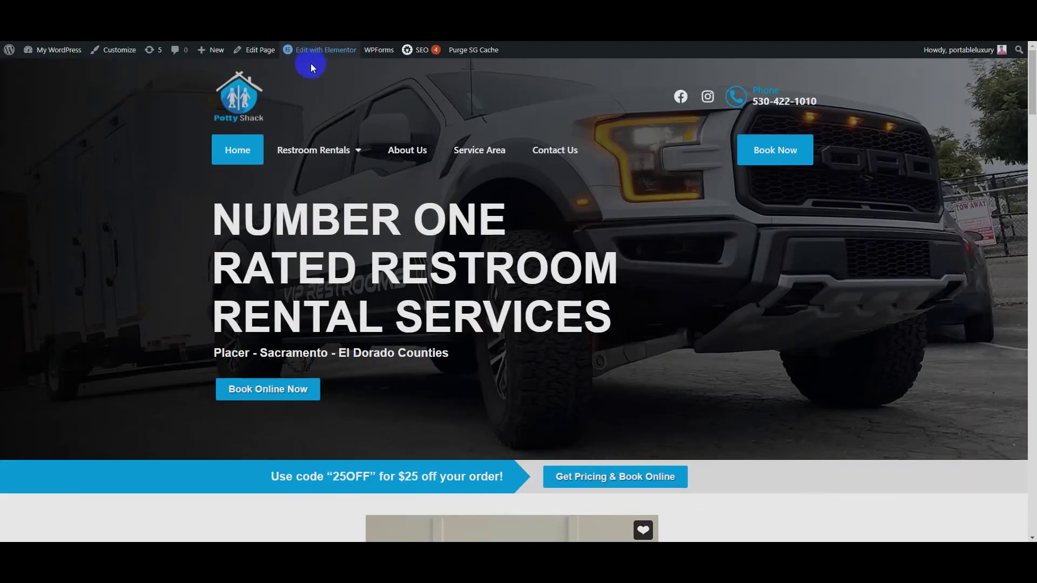
mouse_move(306, 60)
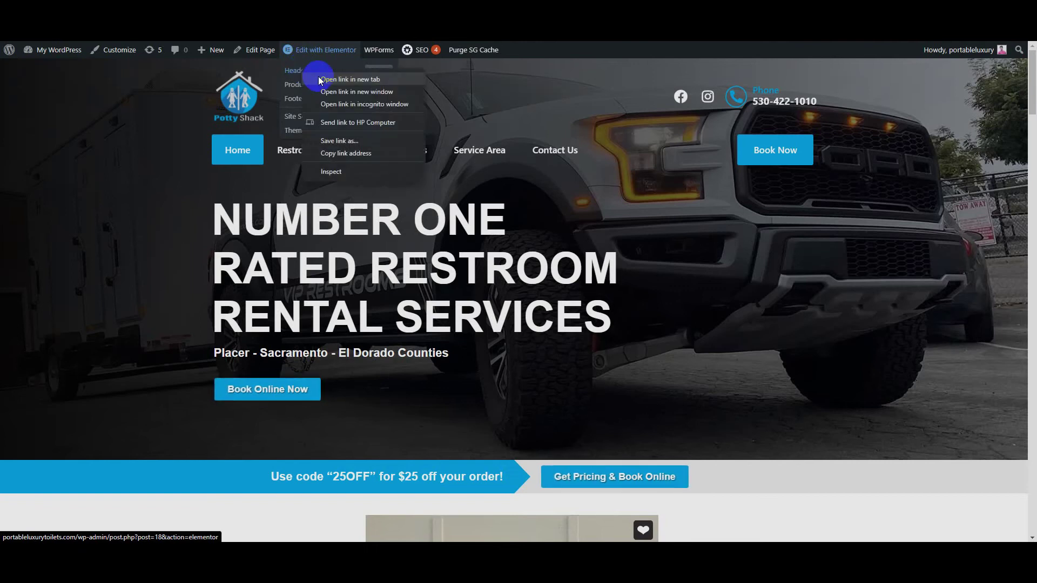
left_click(360, 70)
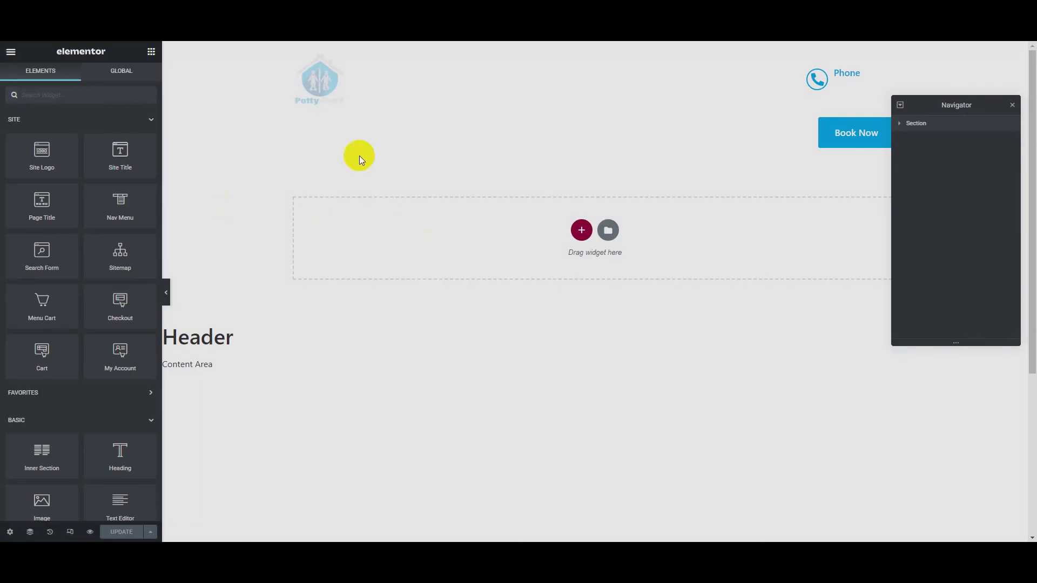
Step: Select the header section in the Navigator and examine the Z-Index in its advanced settings
left_click(942, 124)
left_click(133, 86)
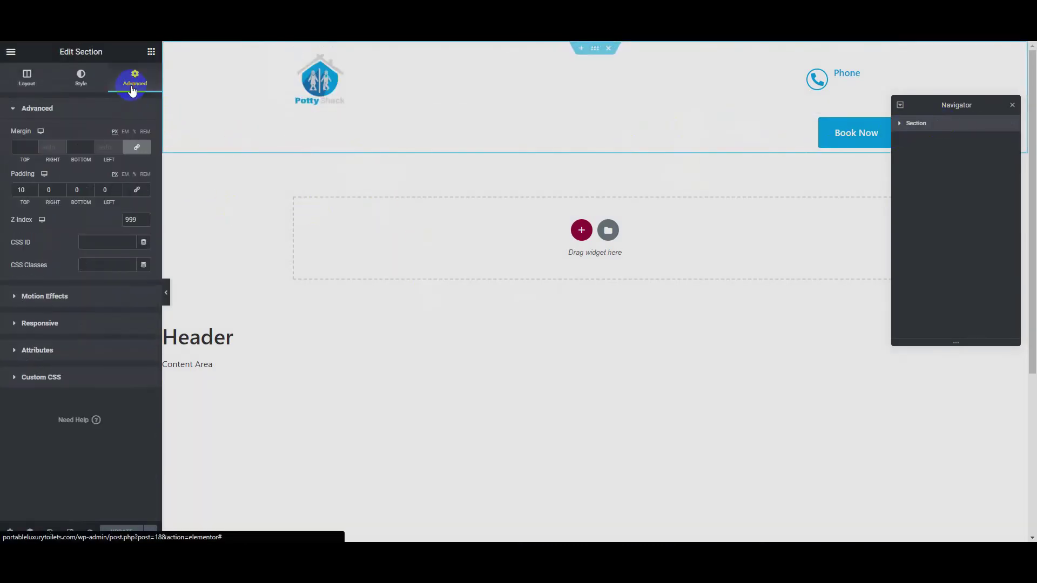
left_click(130, 219)
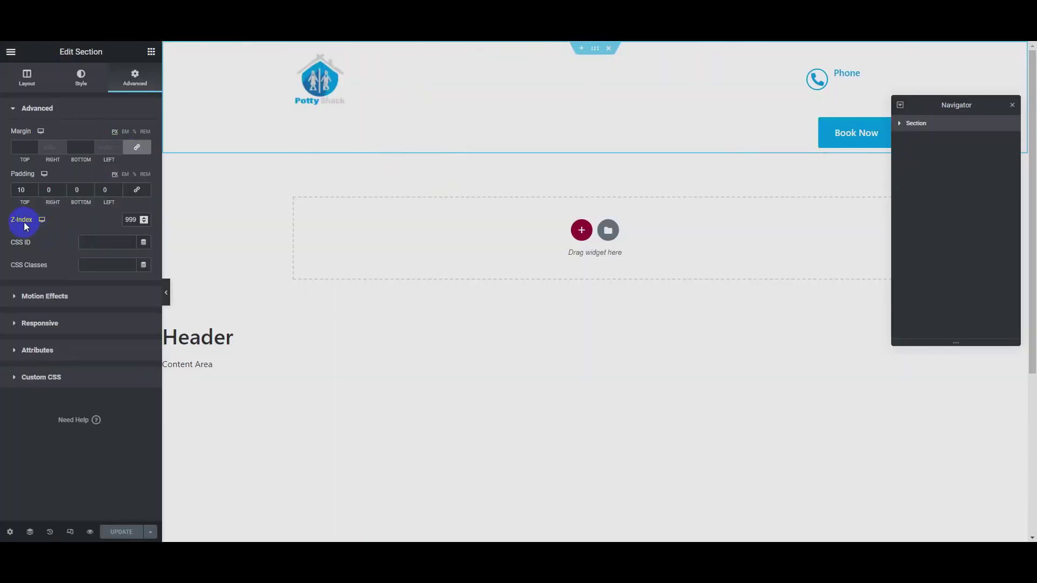
left_click(119, 229)
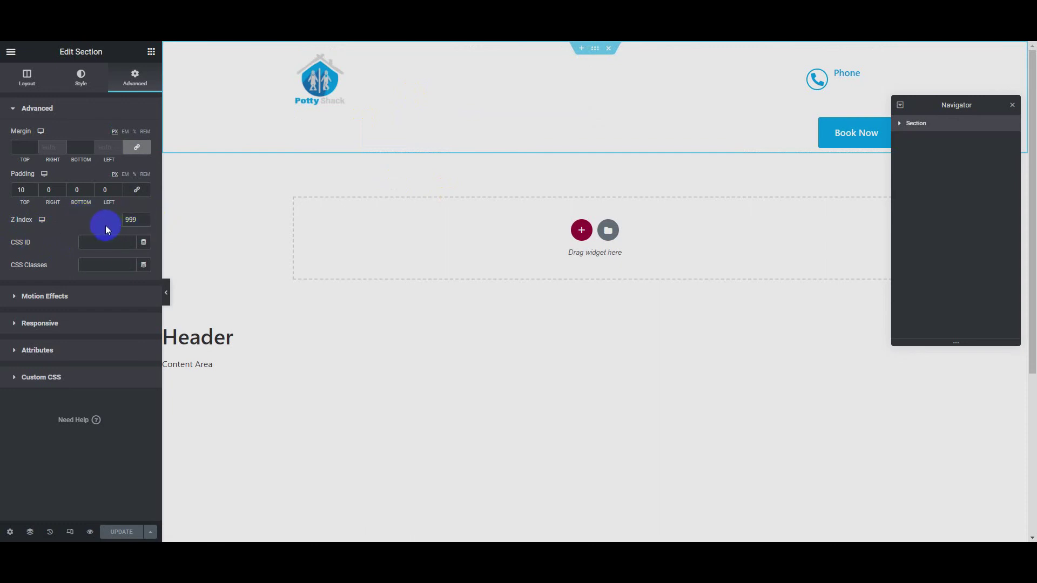